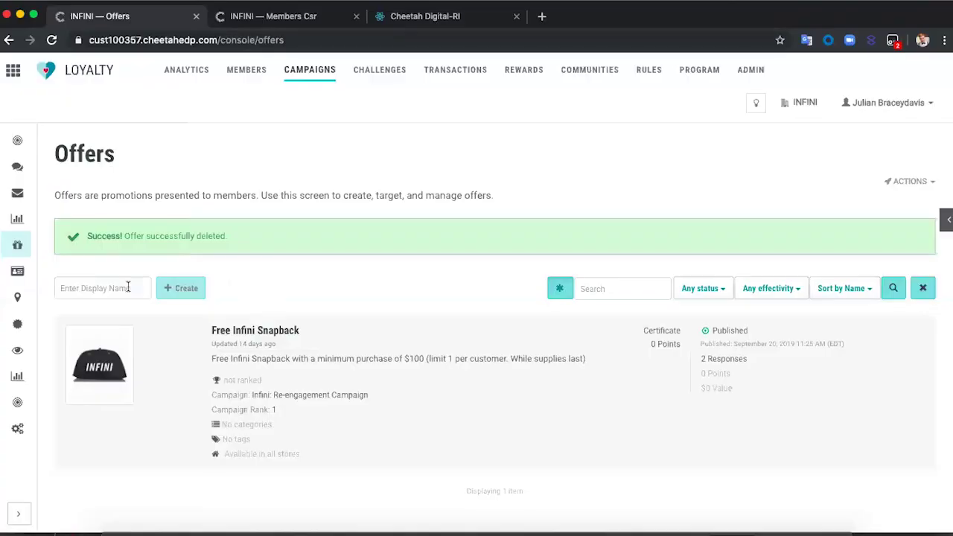
Create a new offer named JBD Test
click(128, 288)
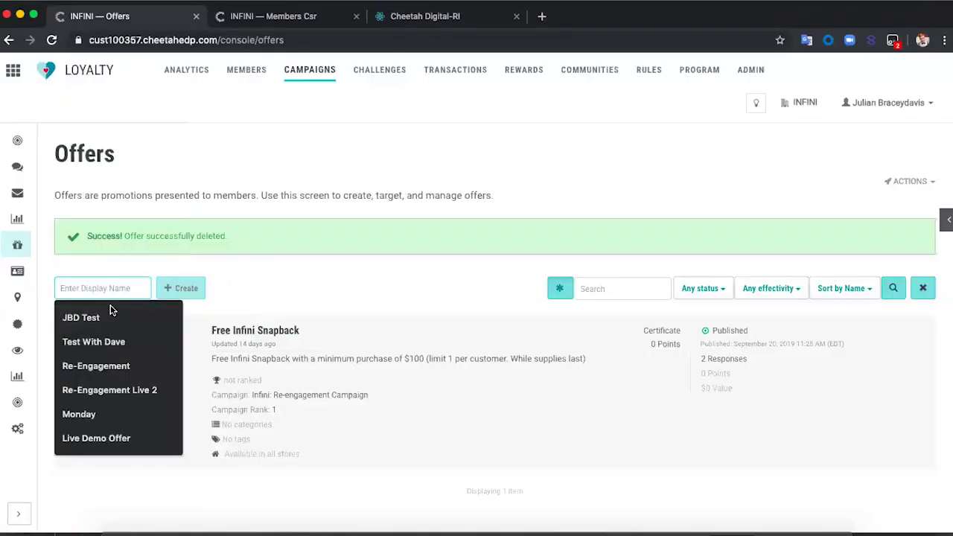
click(108, 313)
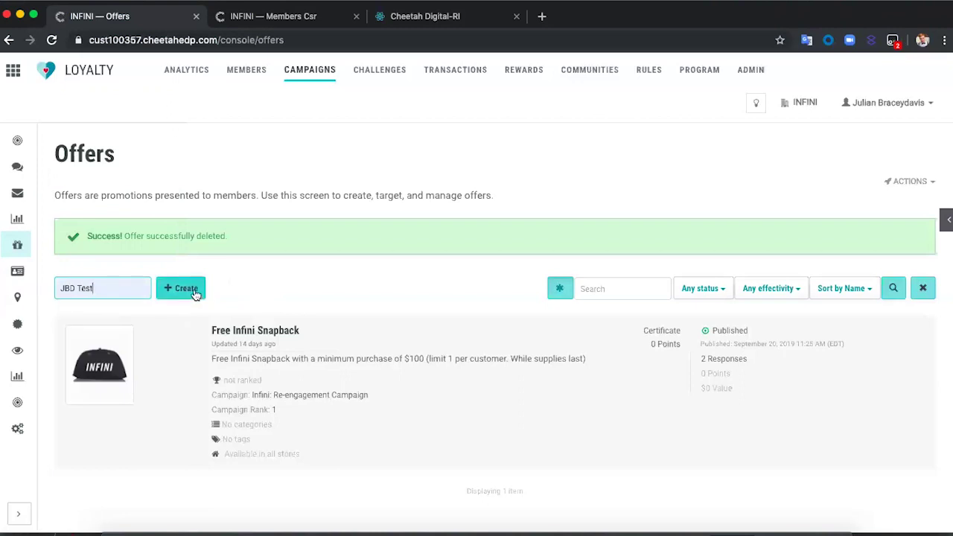
click(186, 289)
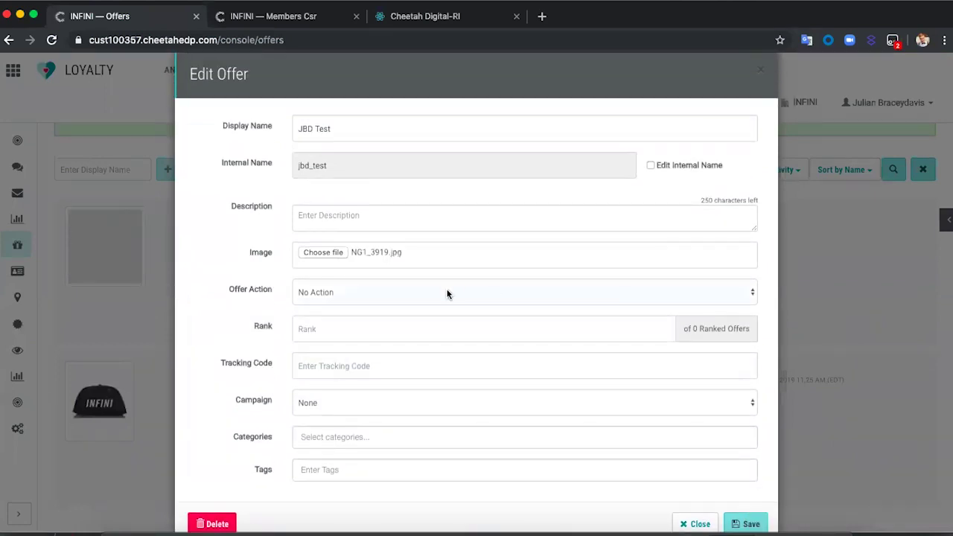
Set the offer action to Certificate, save, and open the Free Infini Snapback offer
click(447, 293)
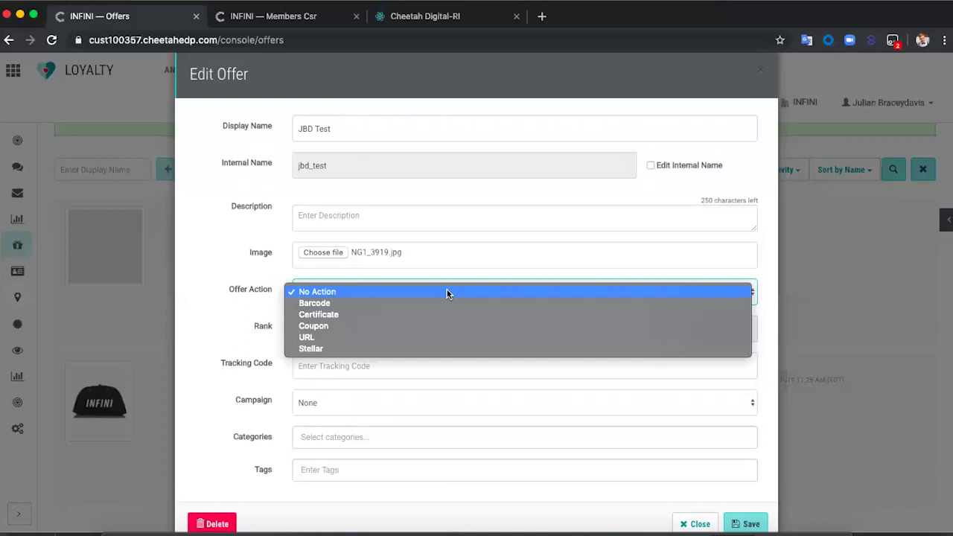
click(321, 315)
scroll(326, 329, down, 1)
click(754, 498)
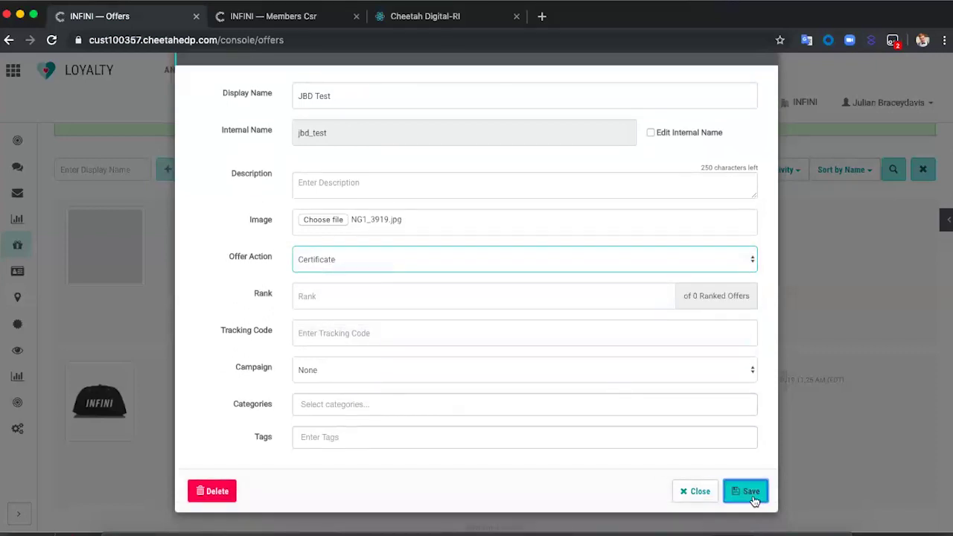
click(280, 364)
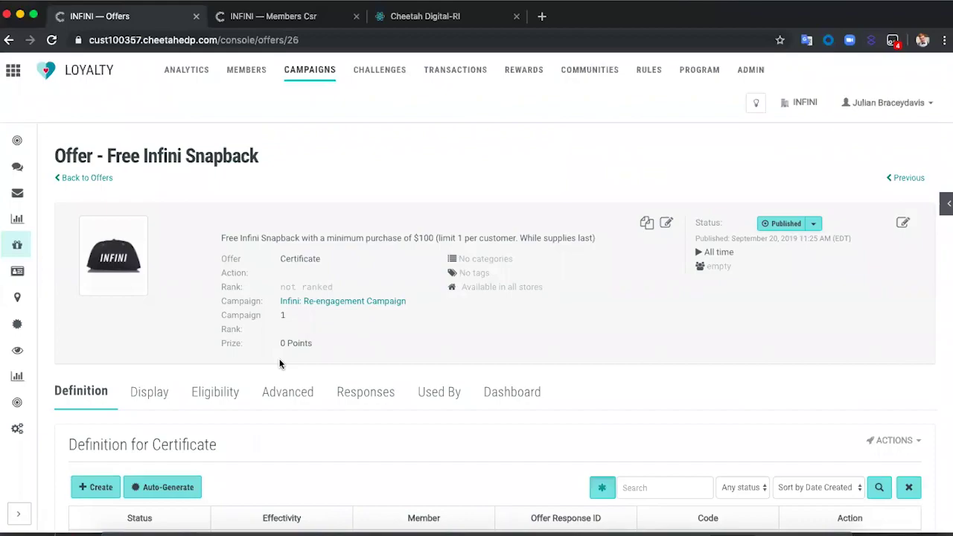
scroll(280, 363, down, 2)
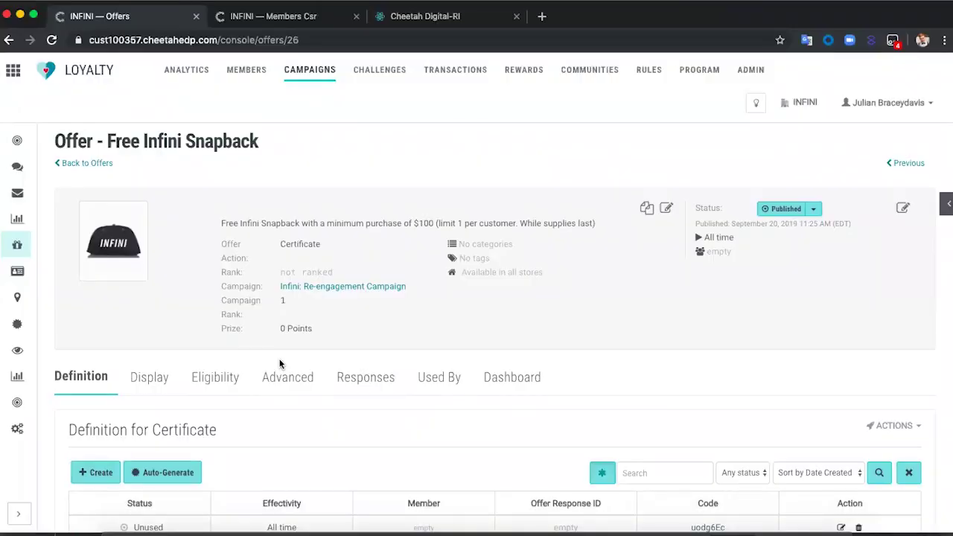
scroll(280, 363, down, 3)
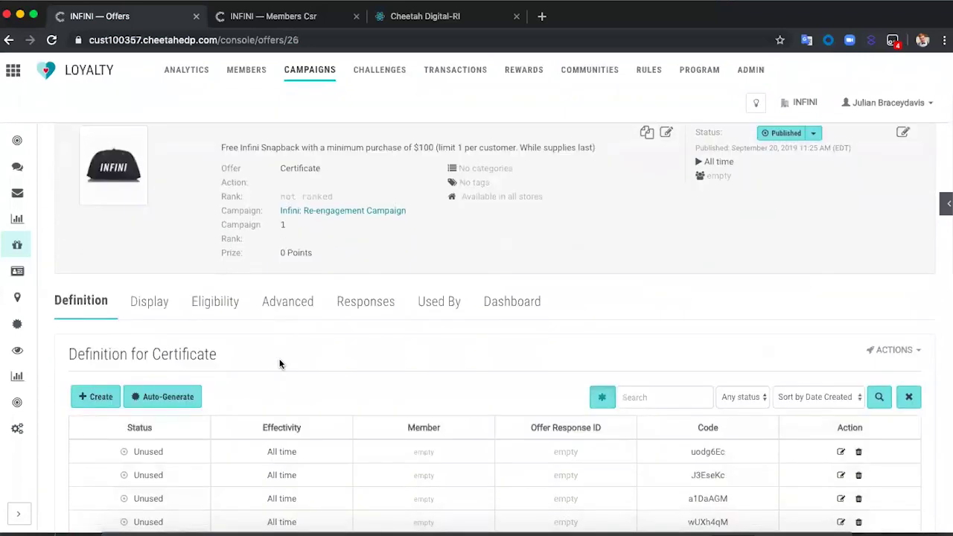
scroll(280, 364, down, 1)
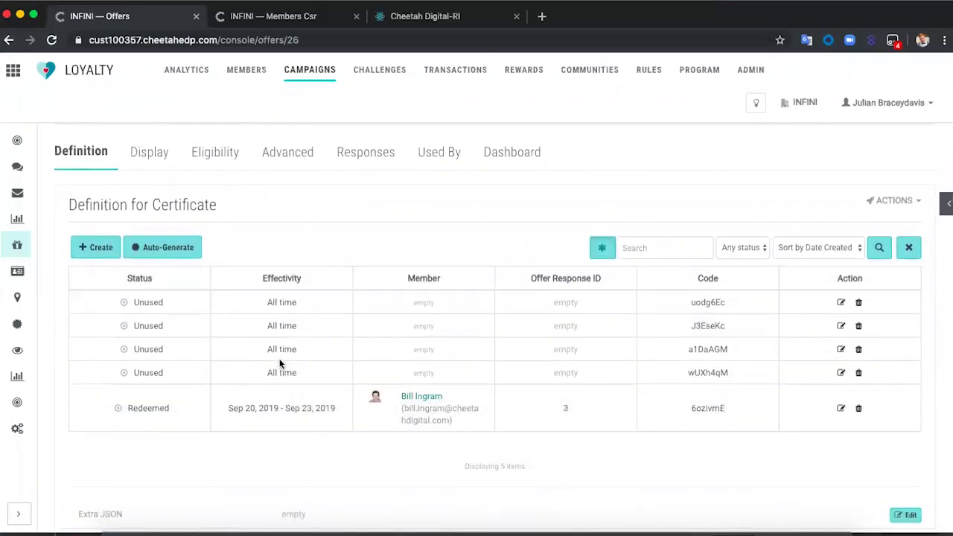
scroll(280, 363, up, 3)
scroll(280, 364, down, 3)
scroll(280, 363, down, 1)
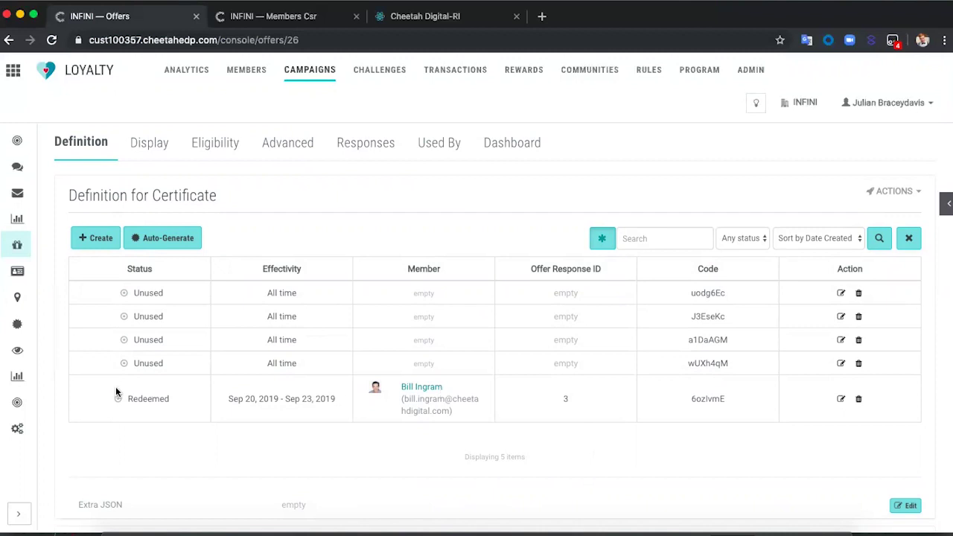
mouse_move(329, 392)
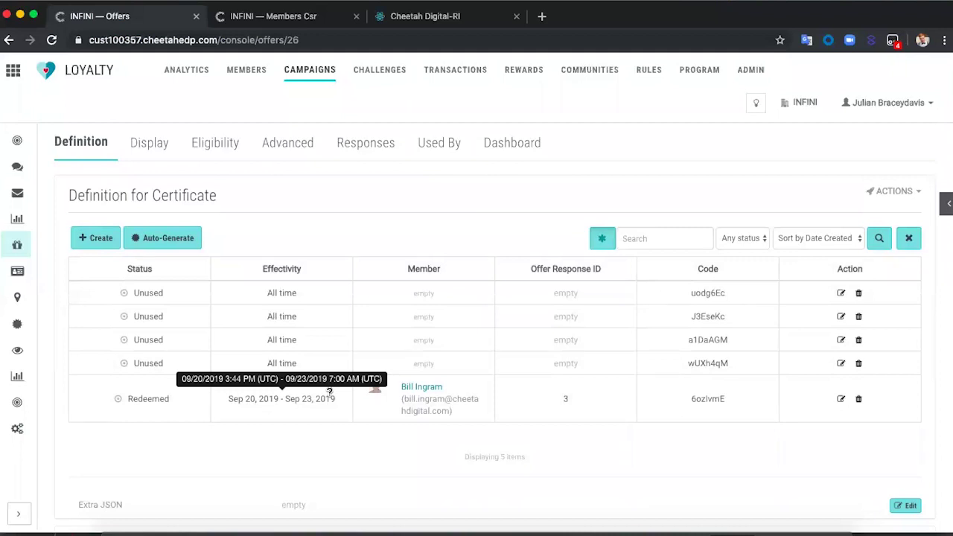
scroll(333, 393, up, 1)
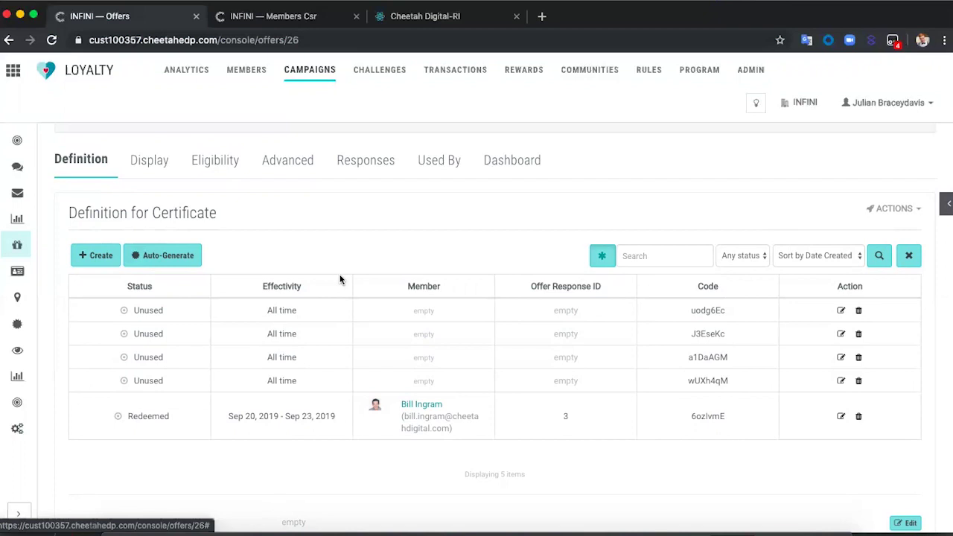
scroll(340, 279, up, 1)
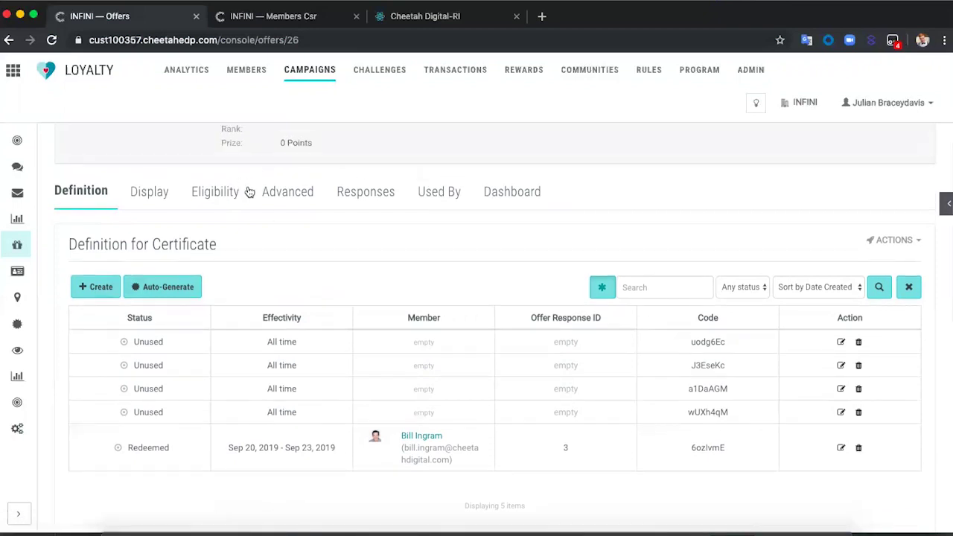
In Eligibility, include the At Risk to Unsubscribe segment and exclude Millennial Trainers
click(208, 192)
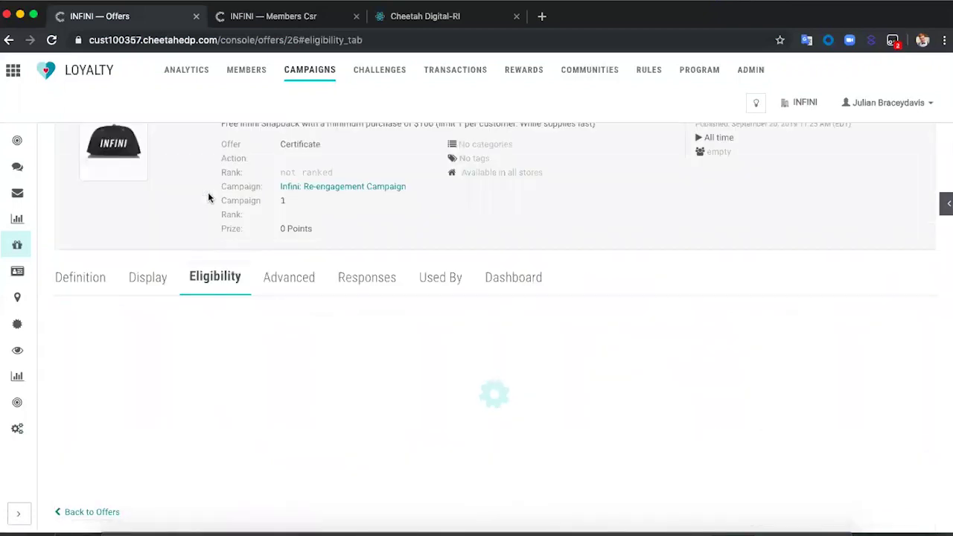
scroll(232, 223, down, 3)
scroll(232, 223, down, 2)
scroll(234, 221, up, 2)
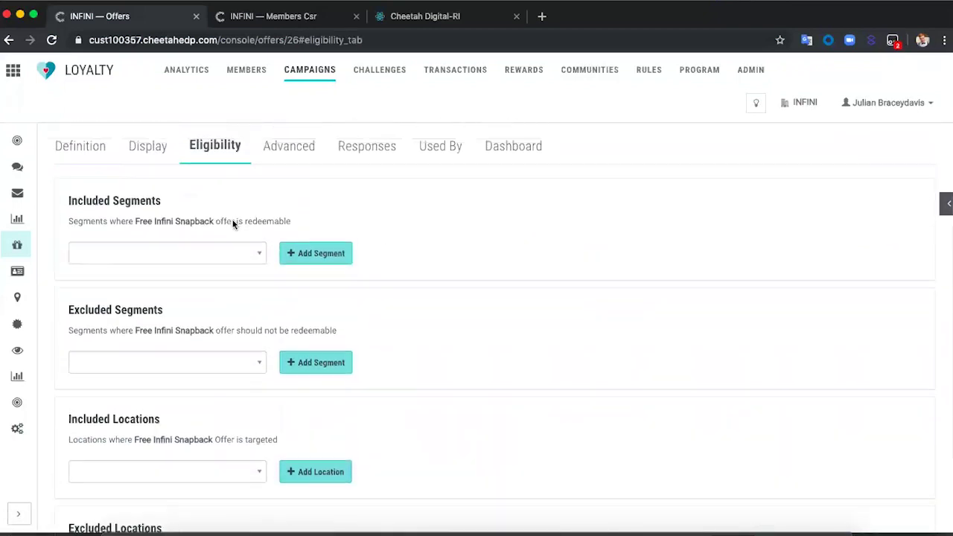
scroll(246, 257, down, 1)
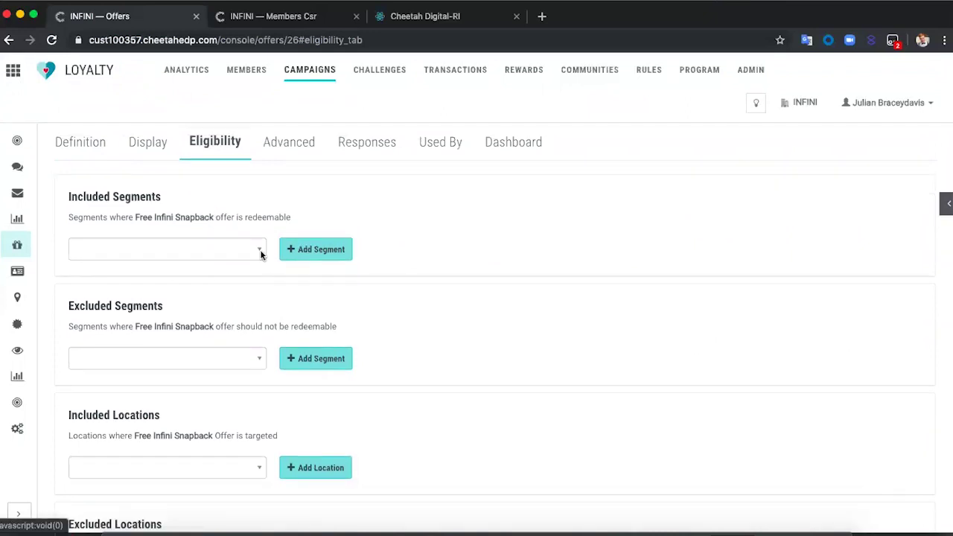
click(261, 254)
scroll(216, 308, down, 3)
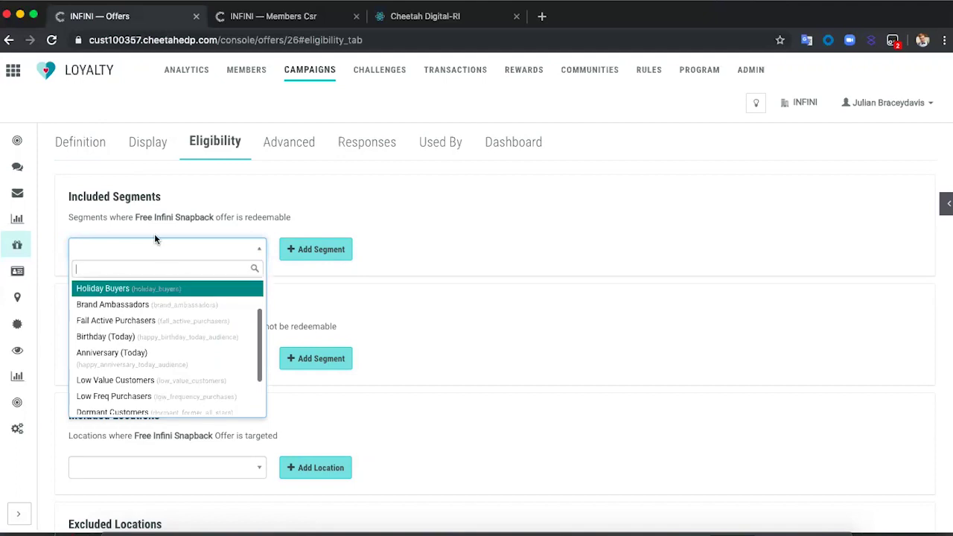
text(at)
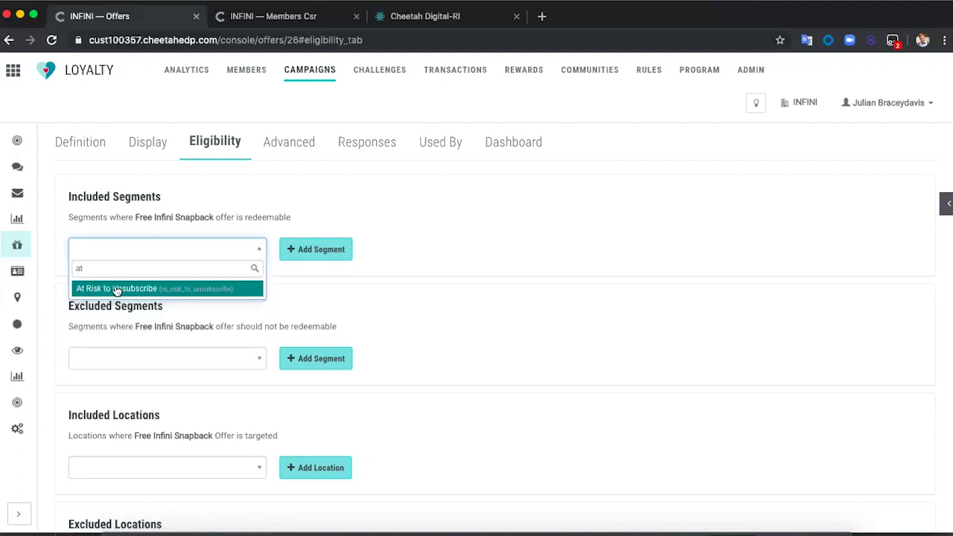
click(115, 289)
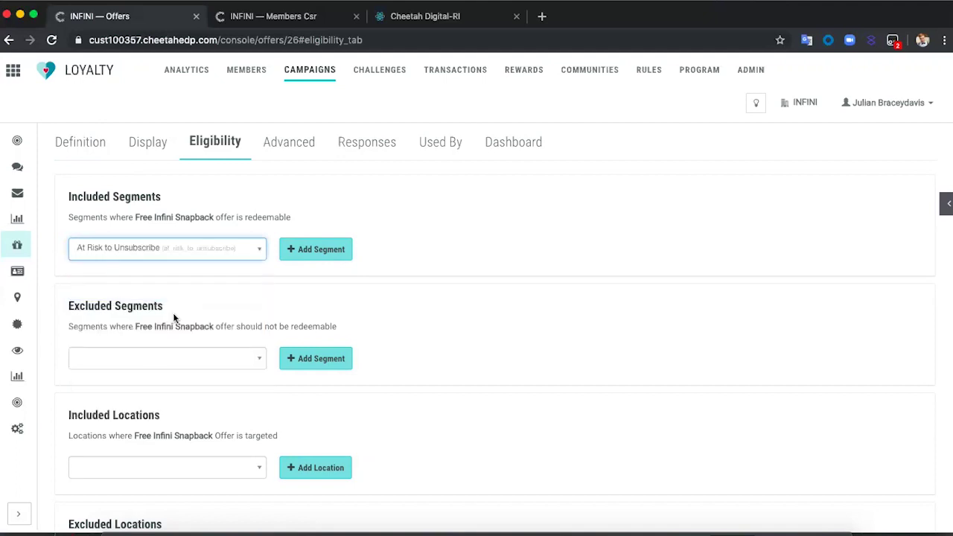
click(176, 363)
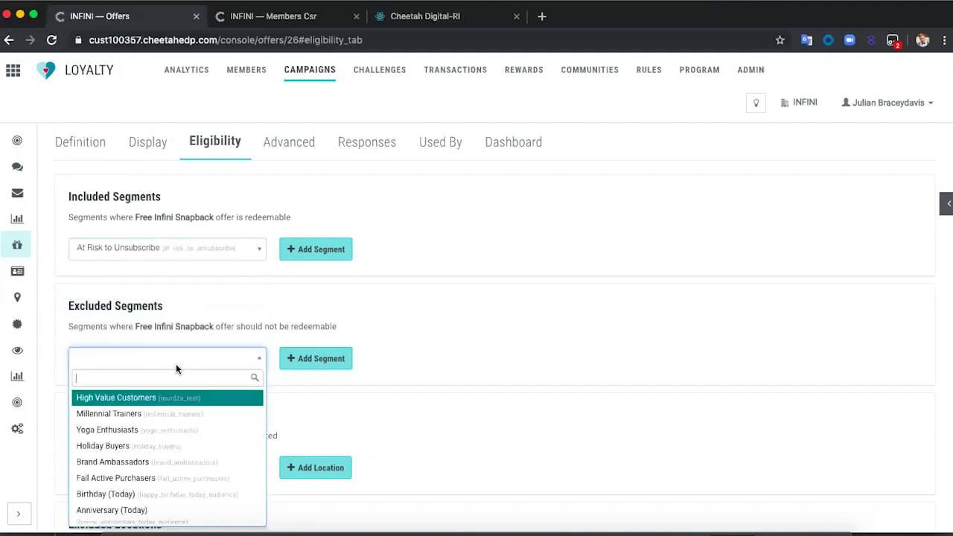
click(159, 418)
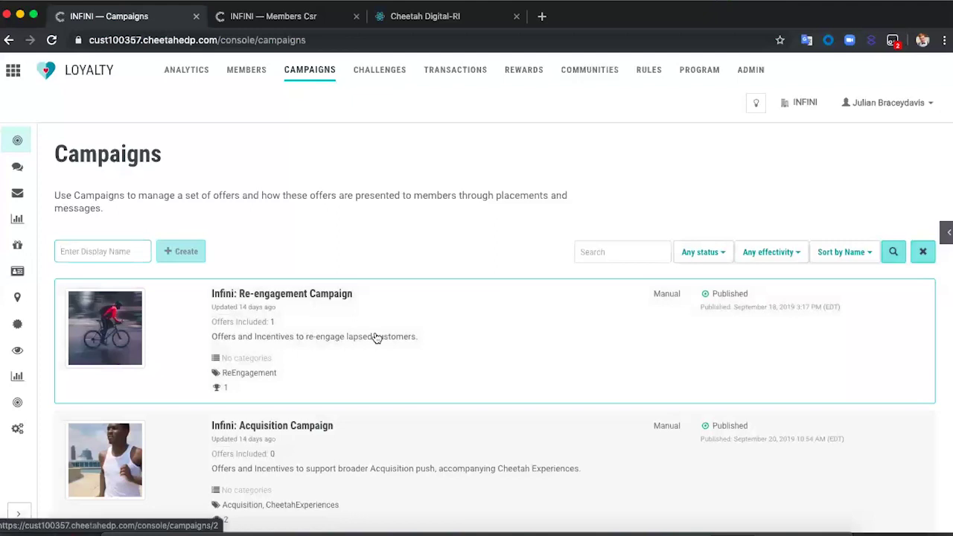
Open the Infini: Re-engagement Campaign's Offers tab to see the Free Infini Snapback card
click(377, 338)
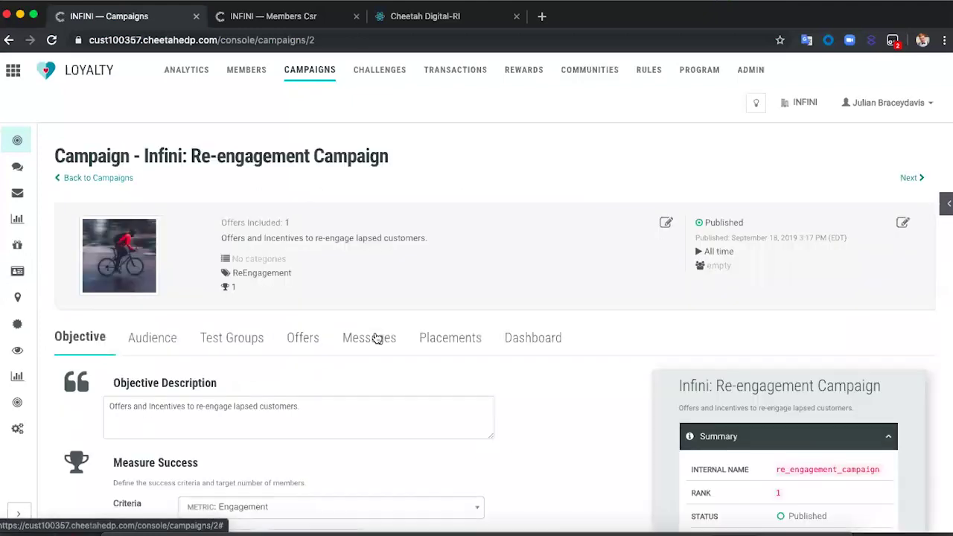
scroll(172, 447, down, 2)
scroll(177, 398, up, 2)
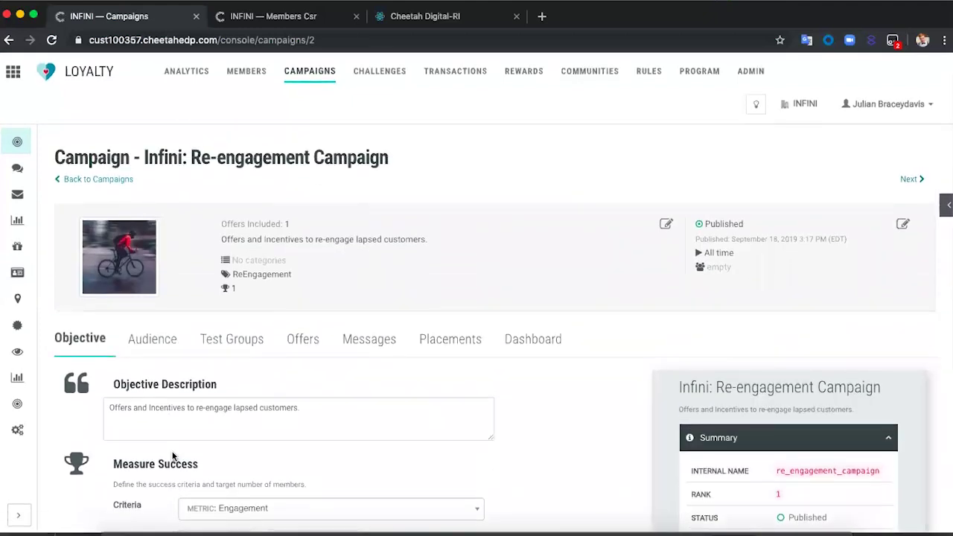
scroll(245, 358, down, 1)
click(313, 328)
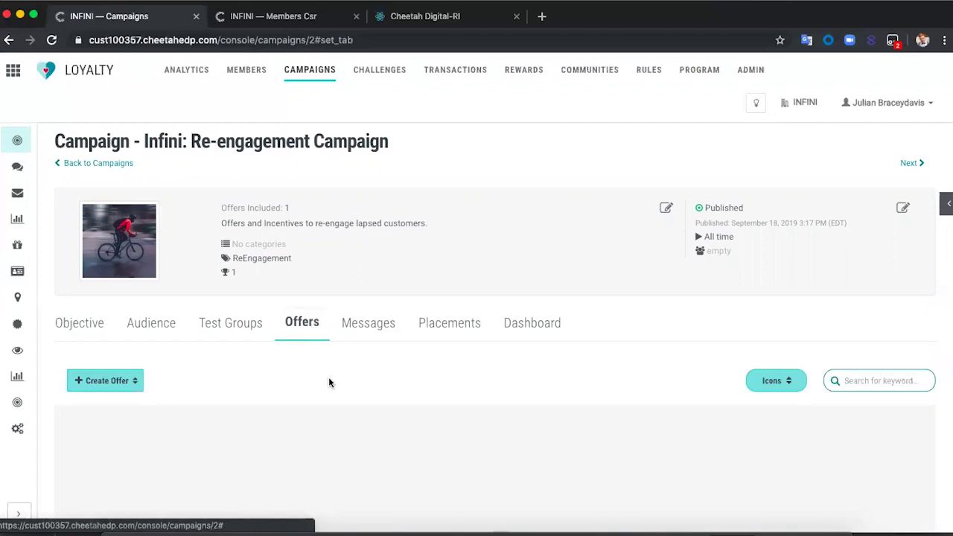
scroll(328, 376, down, 2)
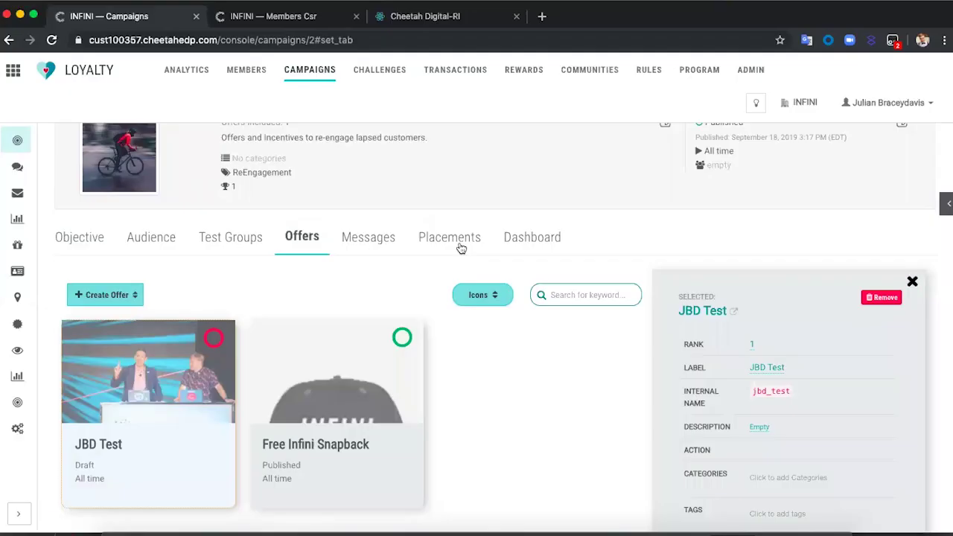
View the campaign's Placements tab with the summary panel closed
click(456, 237)
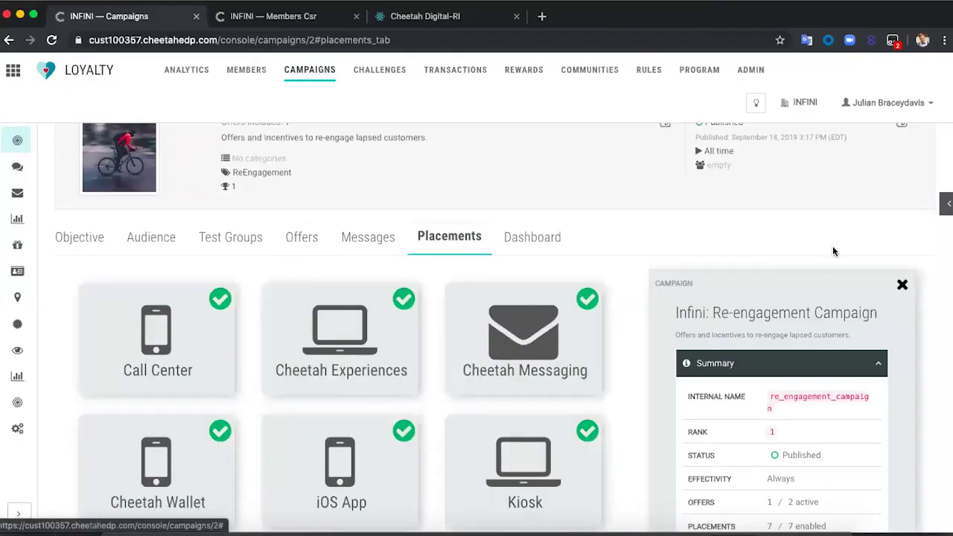
click(902, 285)
scroll(871, 333, down, 1)
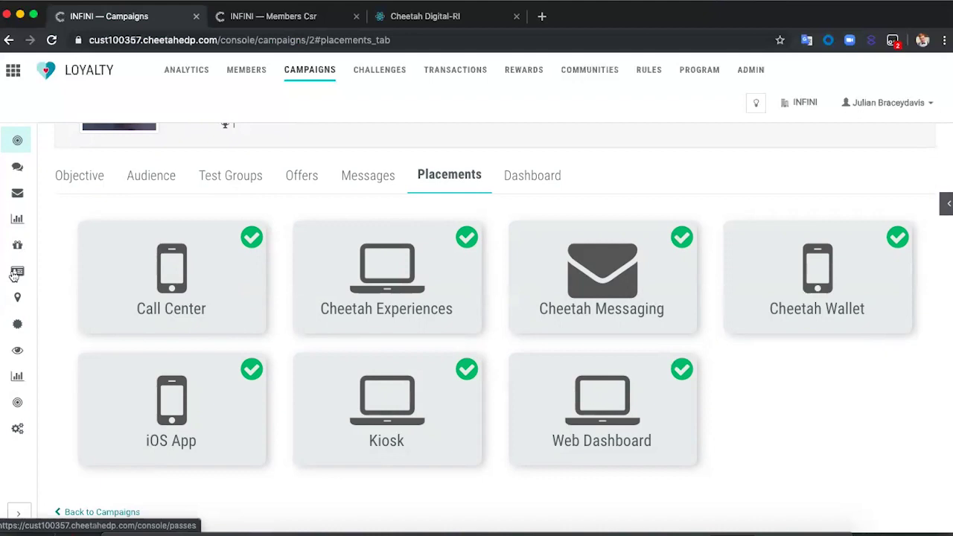
Go to the wallet passes list and open the INFINI ONE pass
click(14, 274)
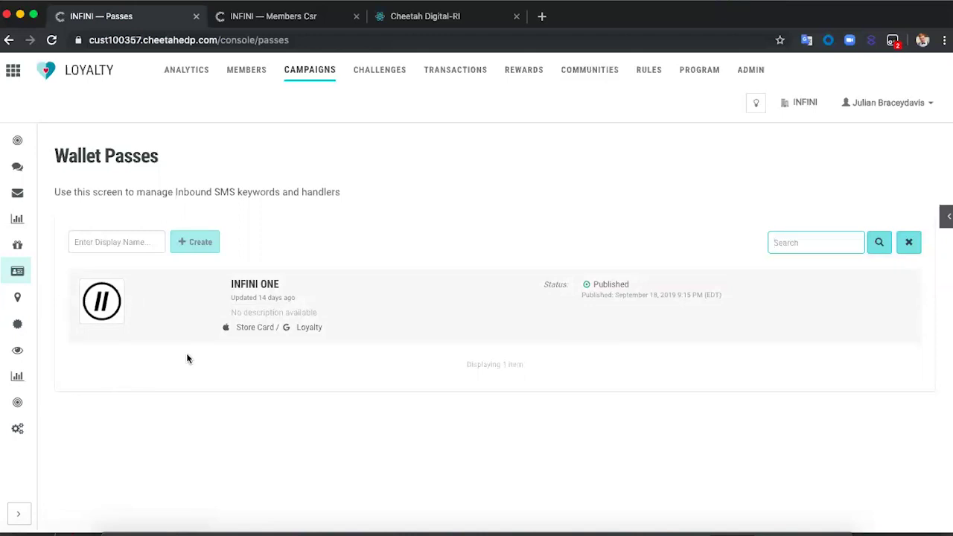
click(227, 320)
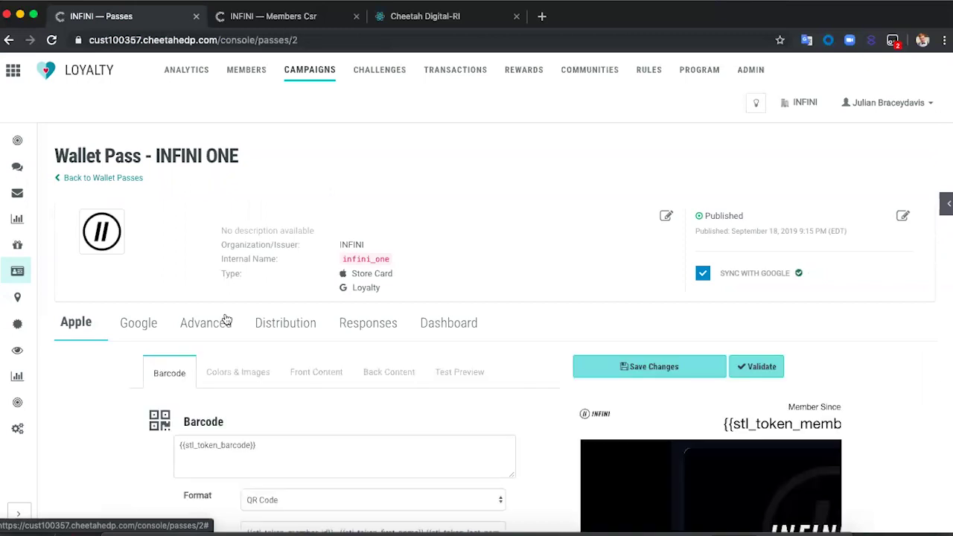
Review the pass's barcode settings and its Colors & Images fields
scroll(248, 350, down, 5)
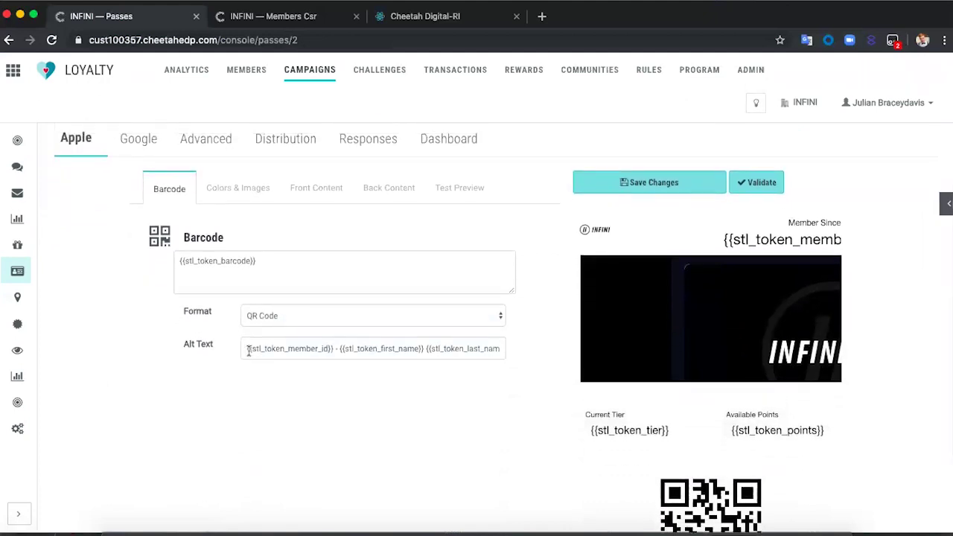
scroll(238, 162, down, 1)
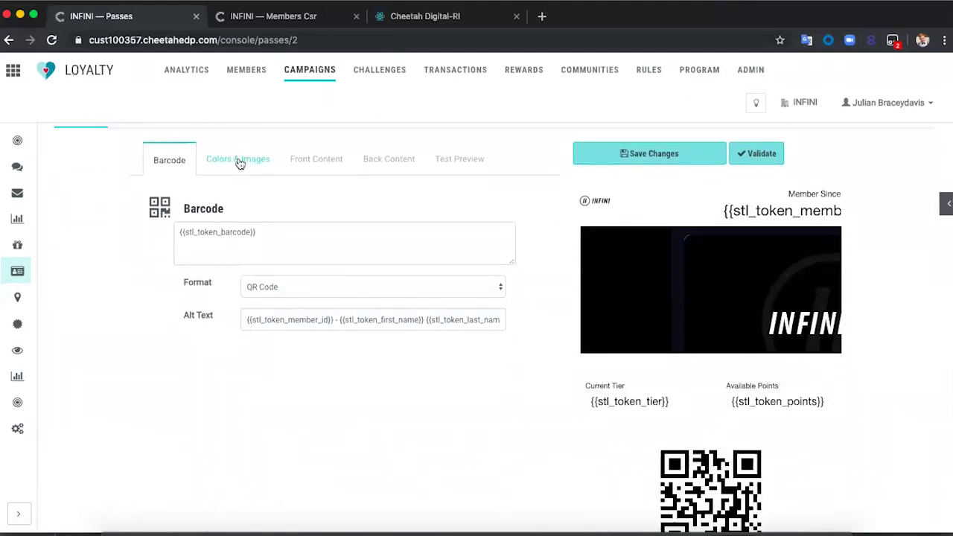
click(239, 161)
scroll(276, 361, down, 4)
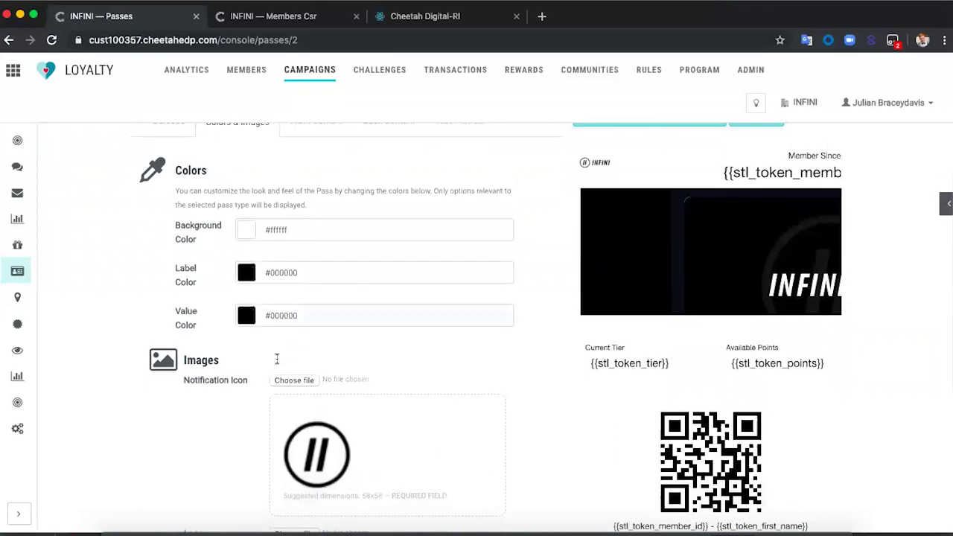
scroll(276, 361, up, 3)
scroll(277, 364, up, 2)
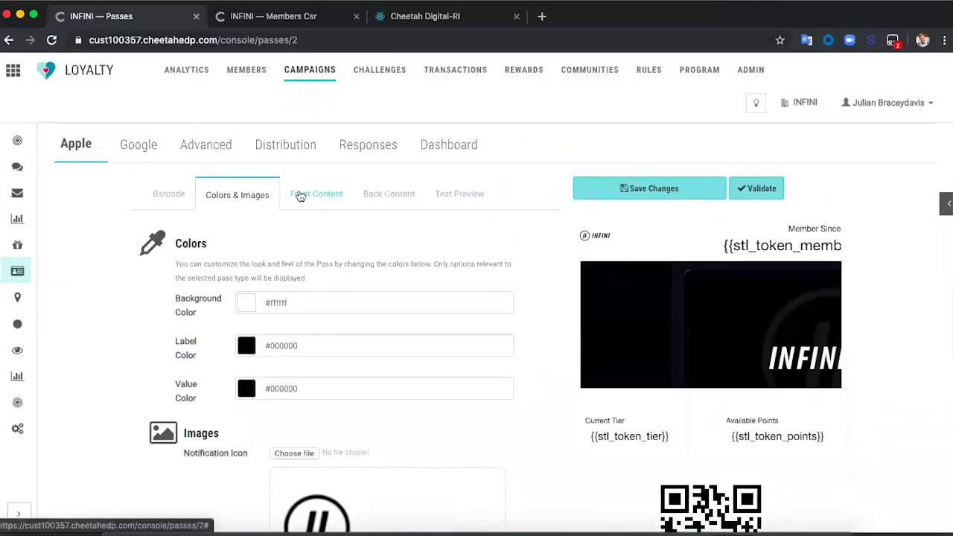
Compare the pass's Front Content and Back Content, ending on Back Content details
click(334, 196)
click(395, 196)
click(327, 196)
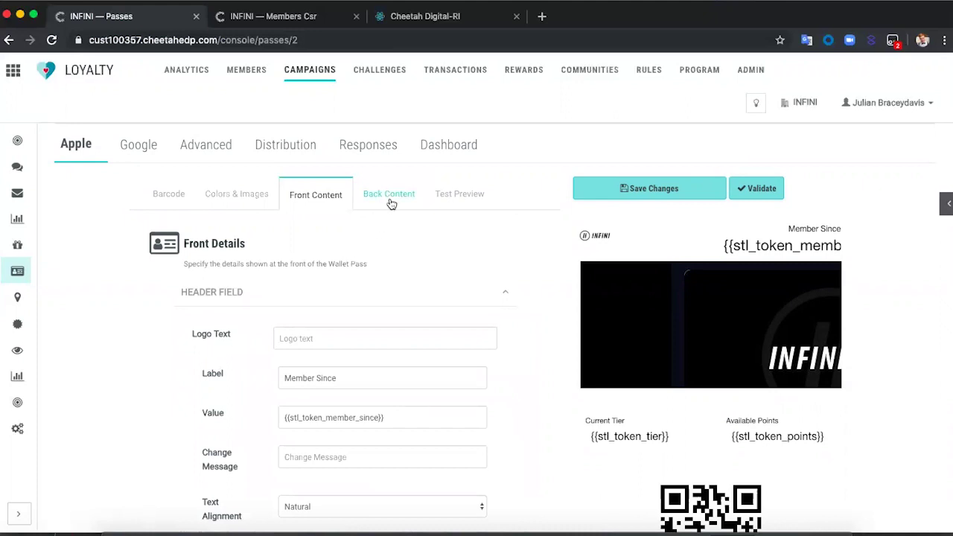
click(393, 196)
click(327, 195)
scroll(350, 299, down, 1)
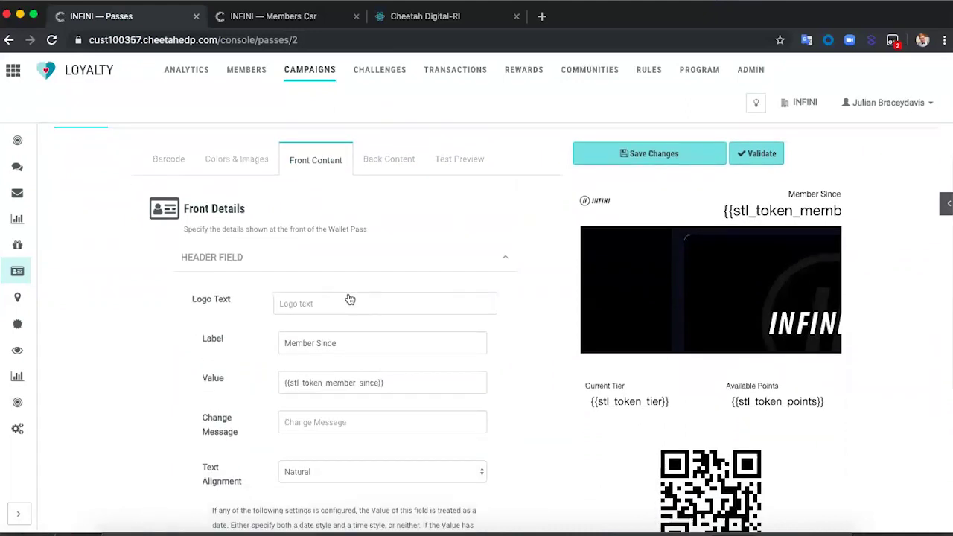
scroll(350, 299, down, 3)
scroll(349, 293, down, 2)
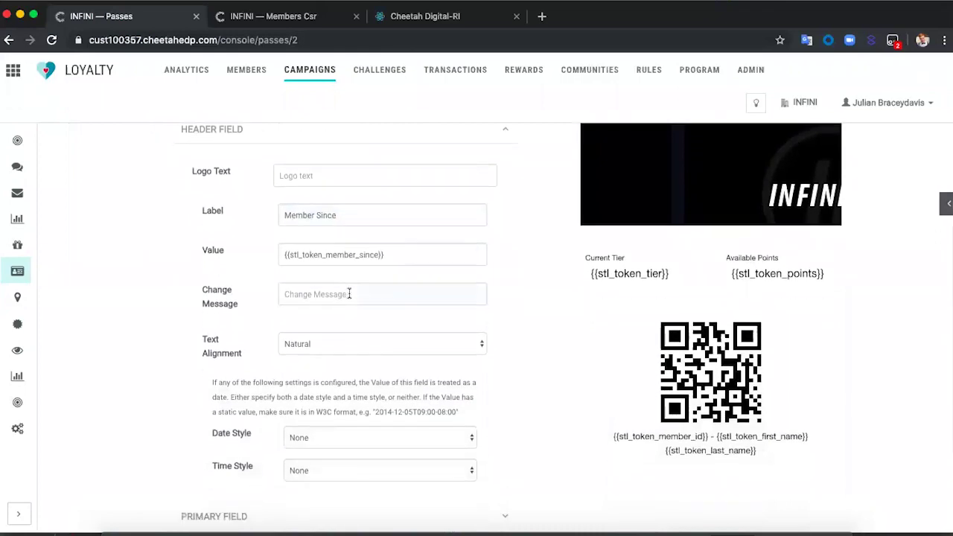
scroll(349, 294, down, 3)
scroll(338, 274, up, 7)
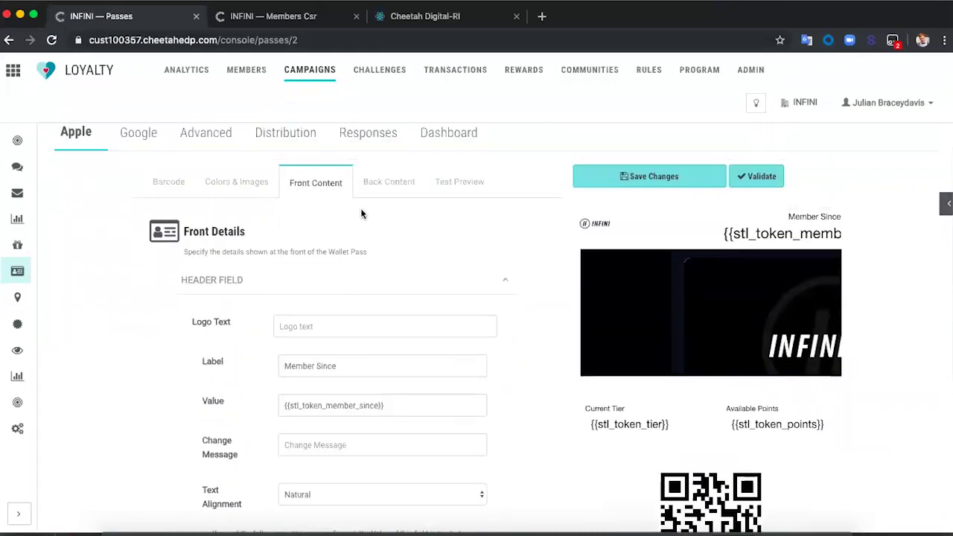
click(372, 181)
scroll(377, 300, down, 2)
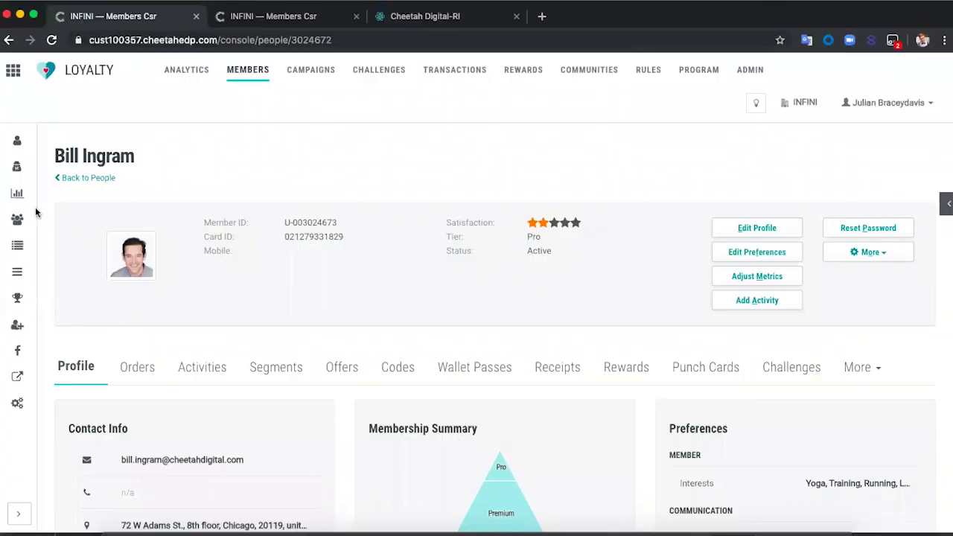
Look over the member's Machine Learning propensity fields, then view the Orders tab
mouse_move(19, 168)
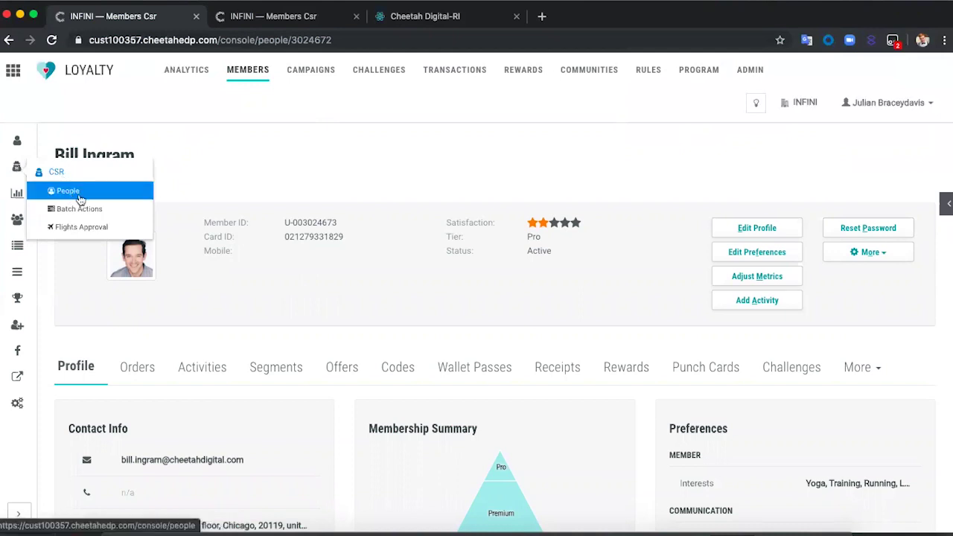
scroll(252, 324, down, 1)
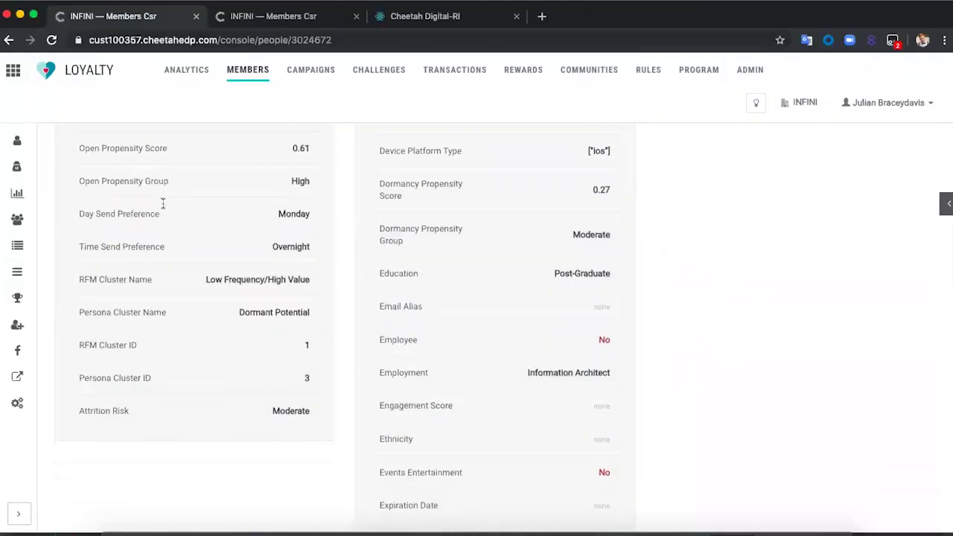
scroll(263, 416, up, 1)
scroll(262, 414, up, 5)
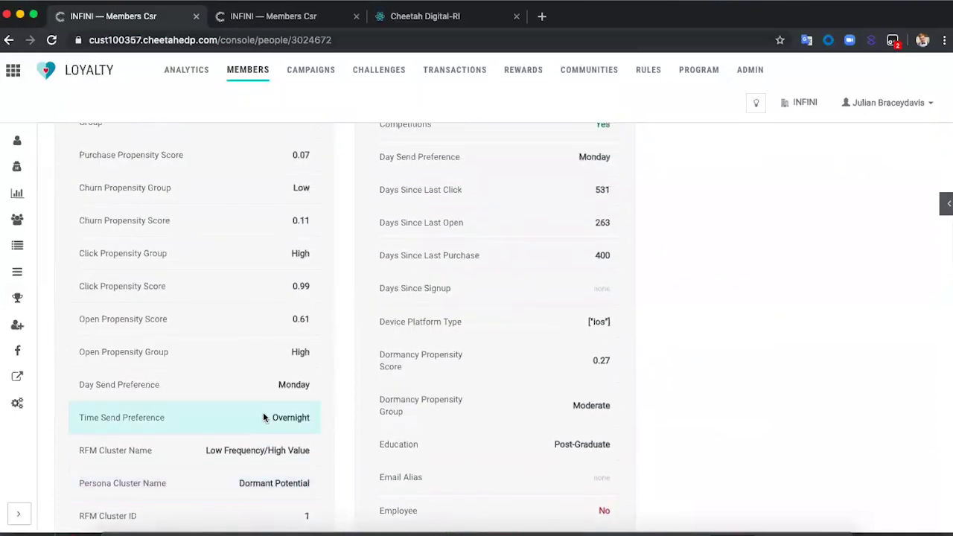
scroll(263, 417, up, 8)
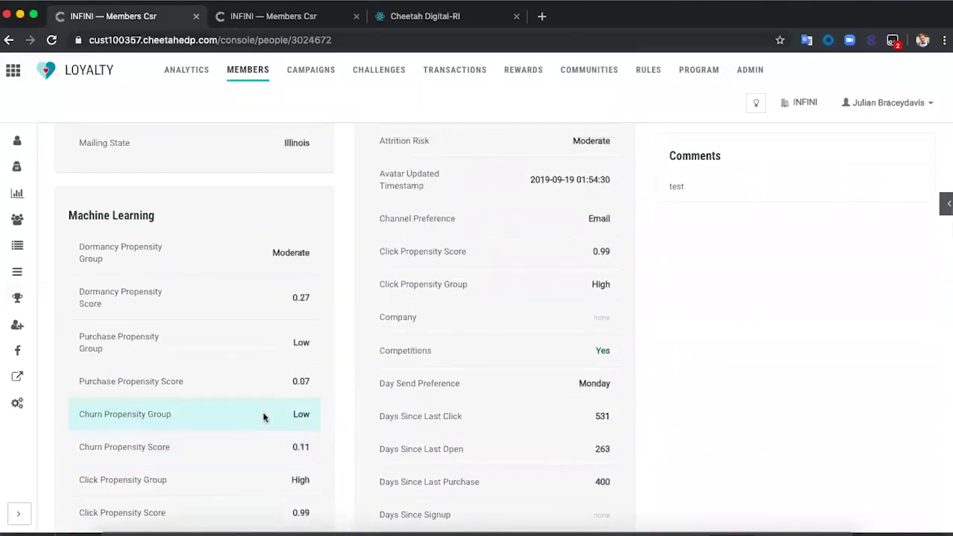
scroll(263, 412, up, 15)
click(140, 277)
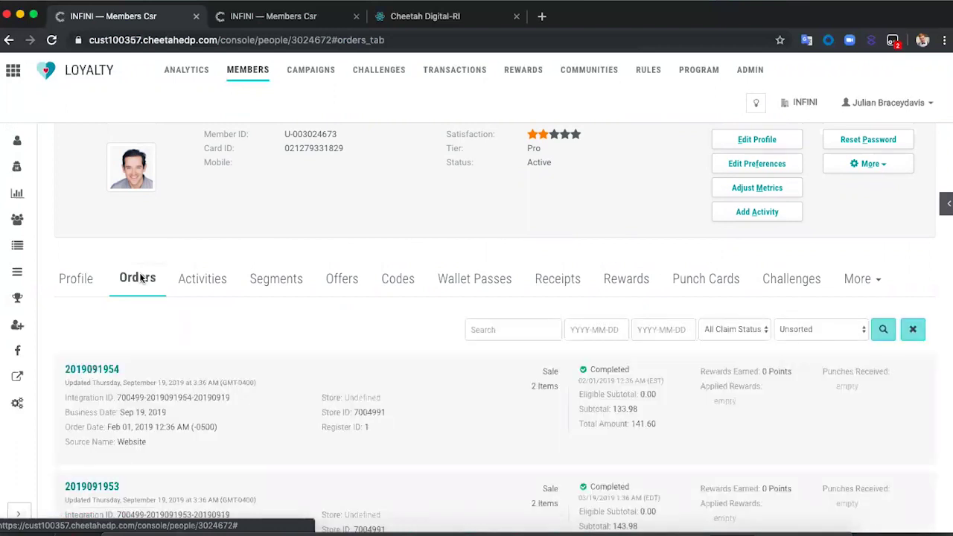
Scroll through the member's completed two-item sale orders
scroll(140, 278, down, 8)
scroll(139, 272, down, 3)
scroll(139, 272, up, 7)
scroll(139, 272, up, 7)
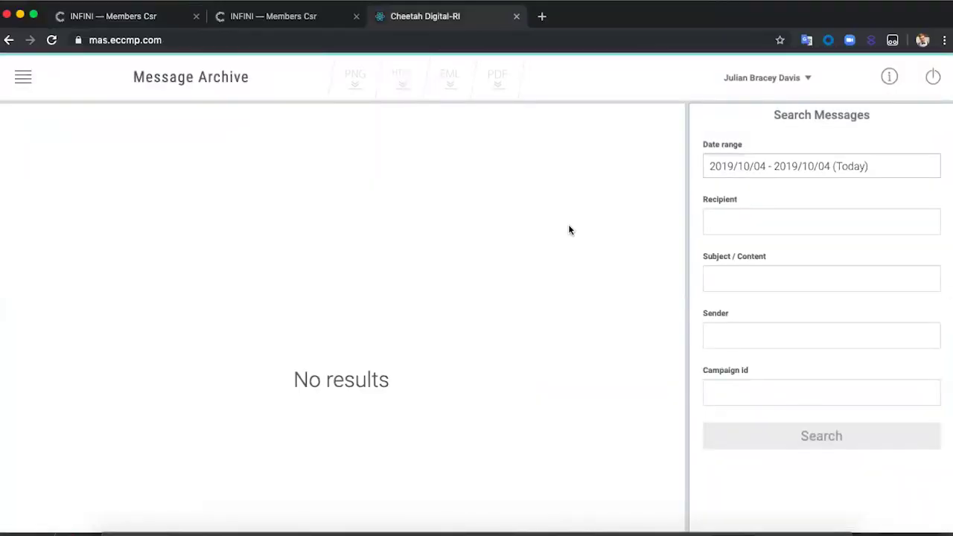
Search the Message Archive for 'snapback' over the last 30 days
click(781, 171)
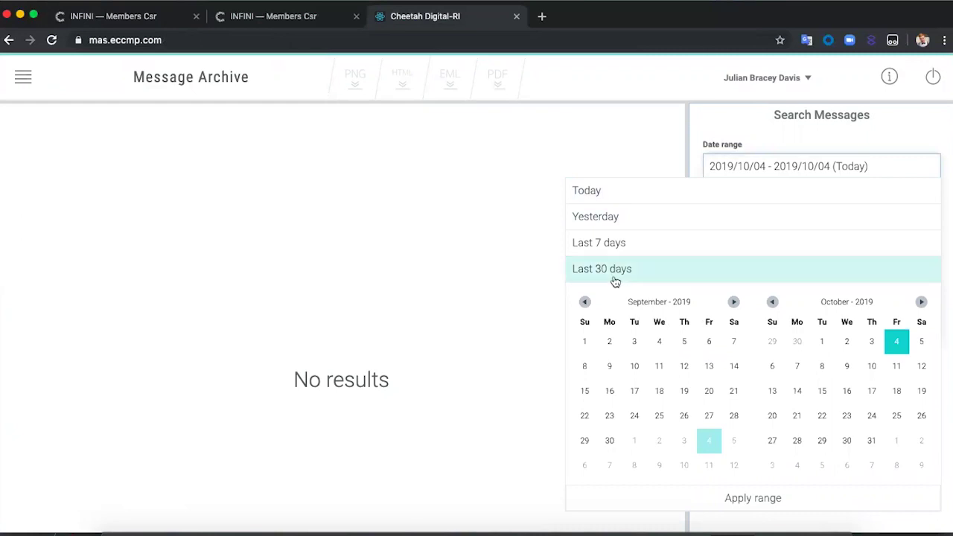
click(615, 272)
click(735, 277)
text(snapba)
click(803, 444)
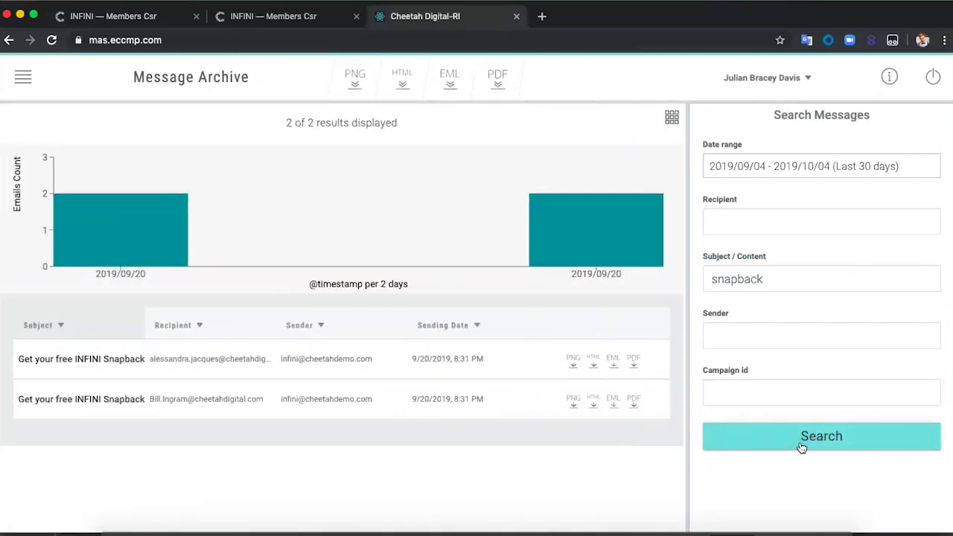